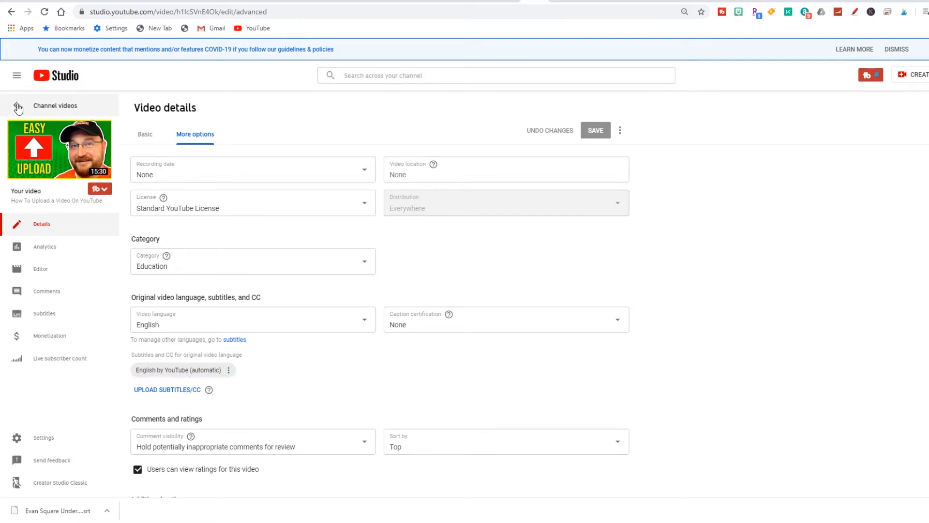
Review the basic and advanced upload defaults in the channel settings, then cancel out of the settings.
left_click(18, 107)
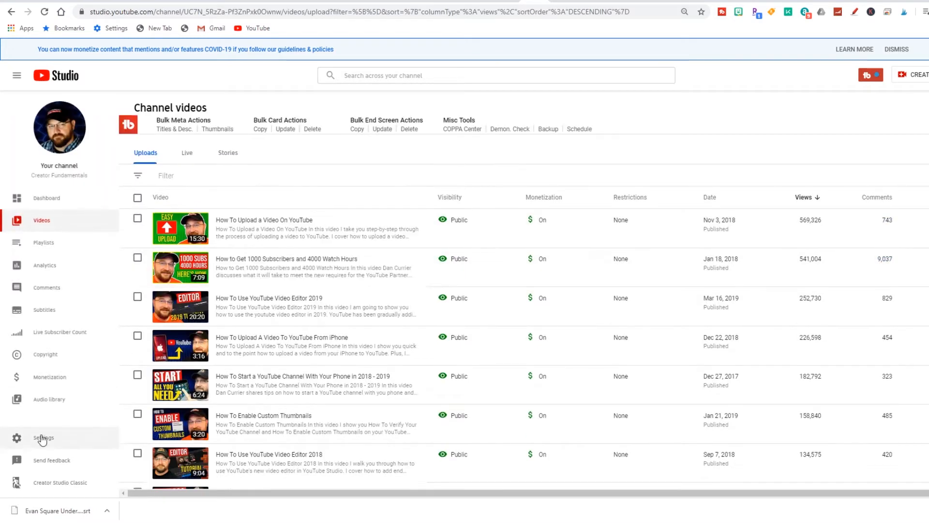
left_click(43, 441)
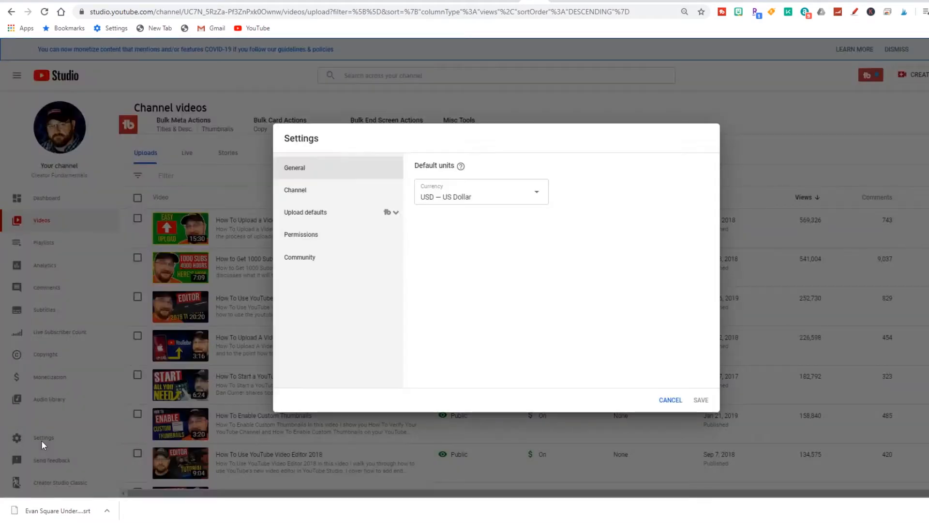
left_click(307, 216)
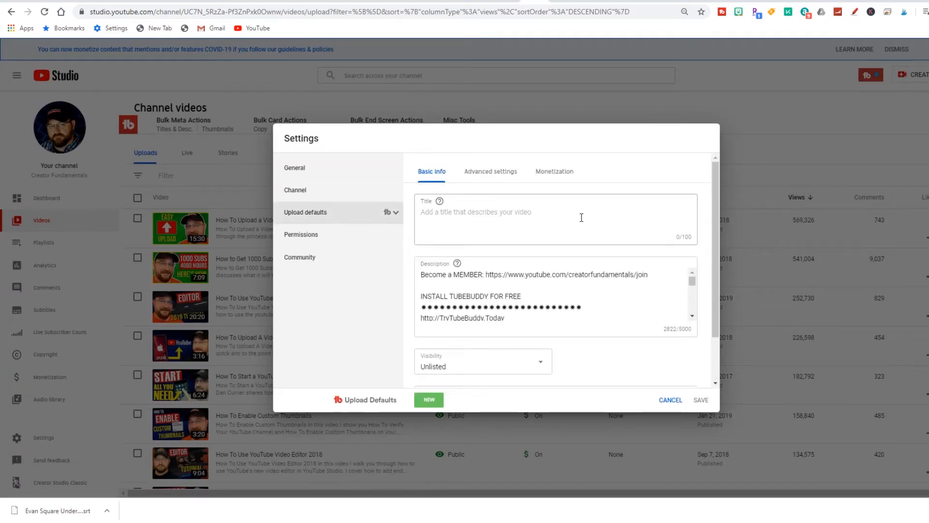
scroll(588, 251, "down", 2)
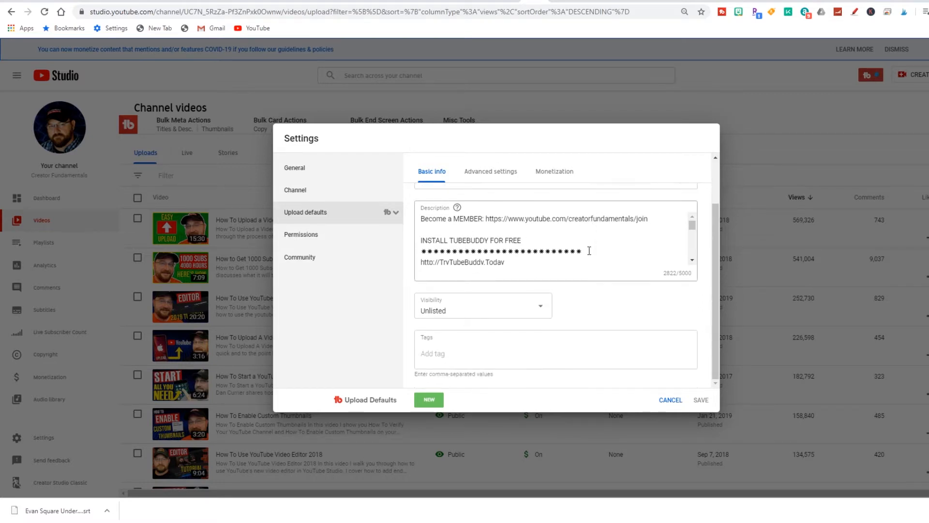
left_click(487, 179)
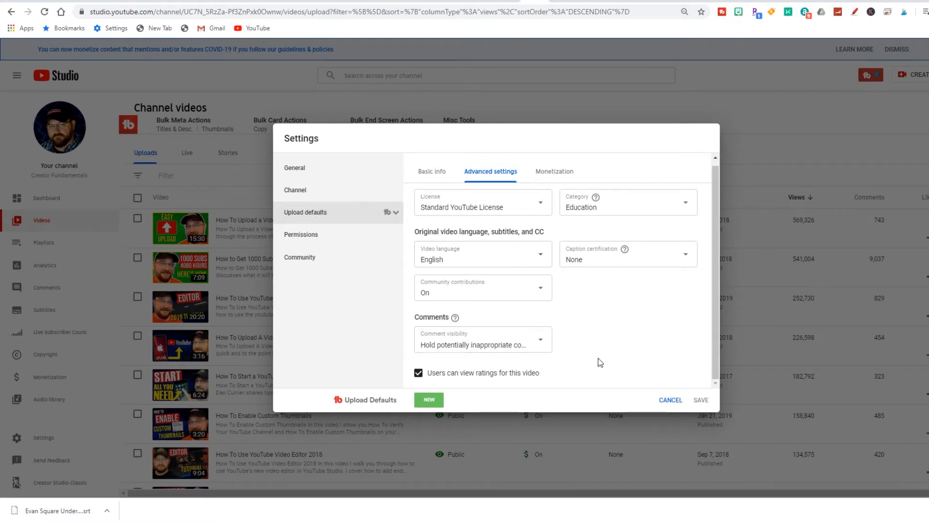
left_click(670, 400)
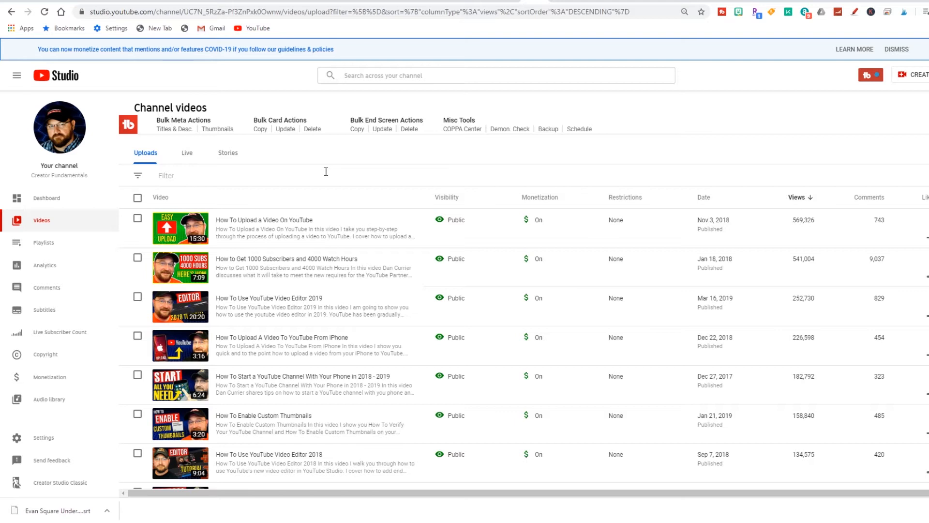
From the additional details of "How To Upload a Video On YouTube", open its automatic English subtitles for editing in Classic Studio.
mouse_move(200, 237)
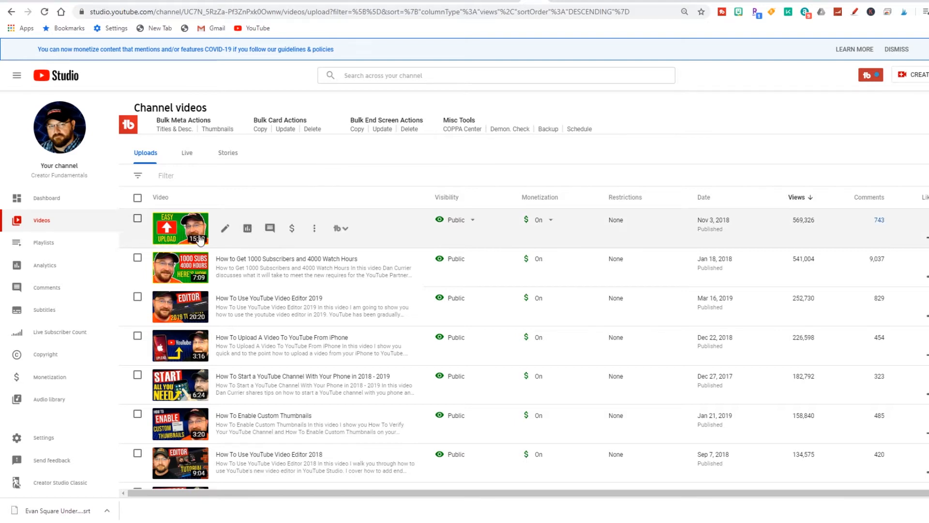
left_click(221, 235)
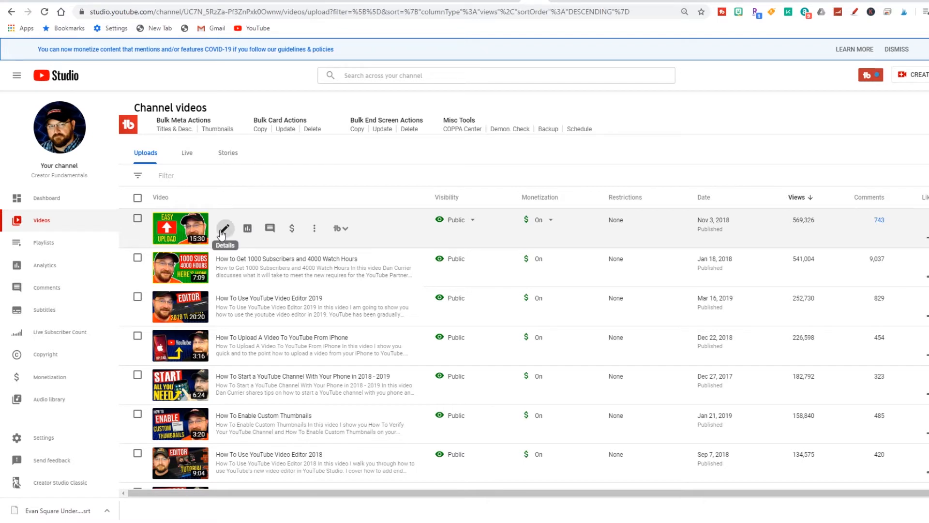
left_click(224, 233)
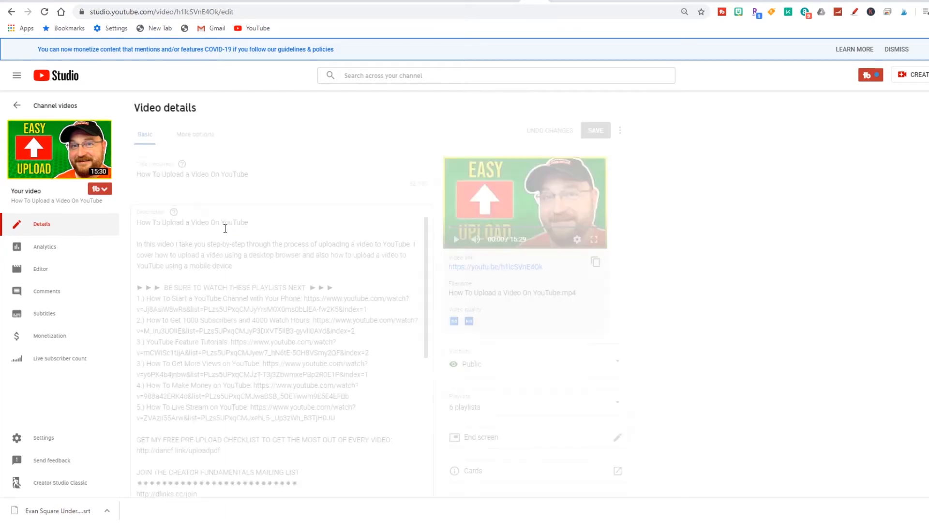
left_click(202, 133)
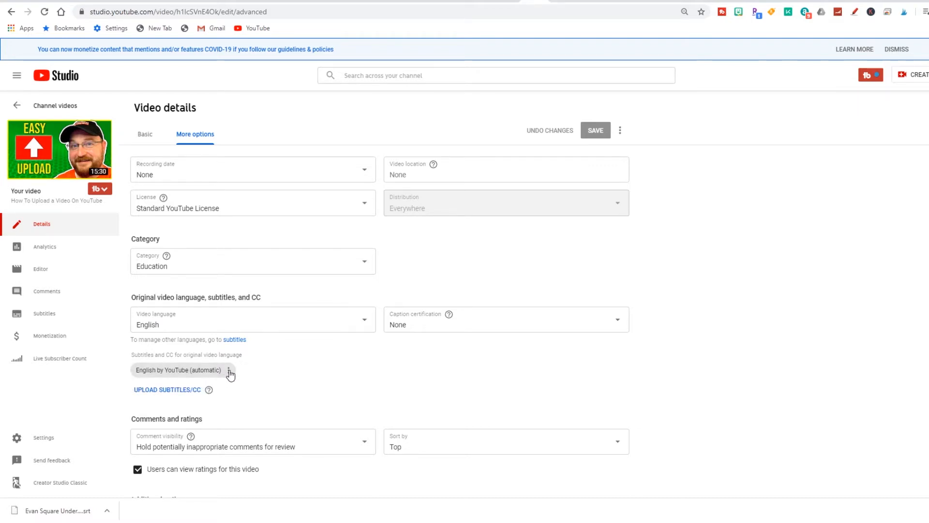
left_click(206, 373)
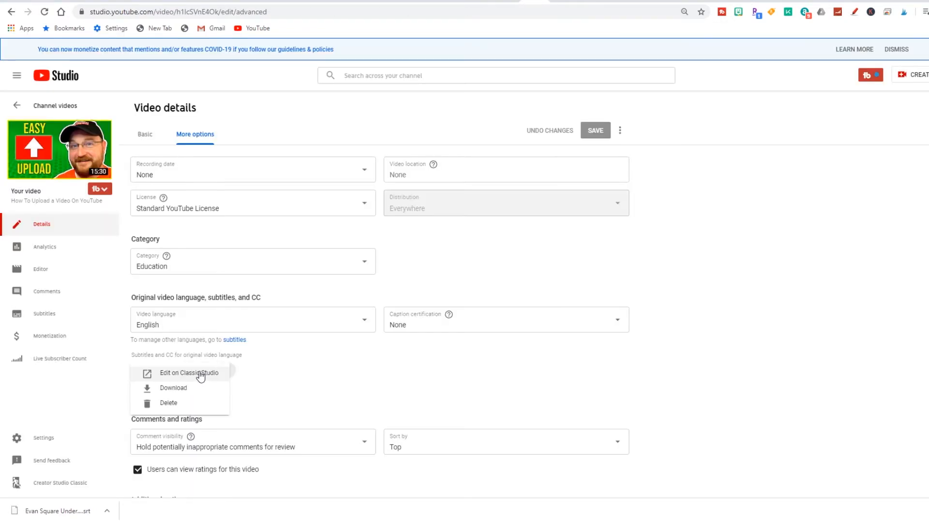
left_click(200, 372)
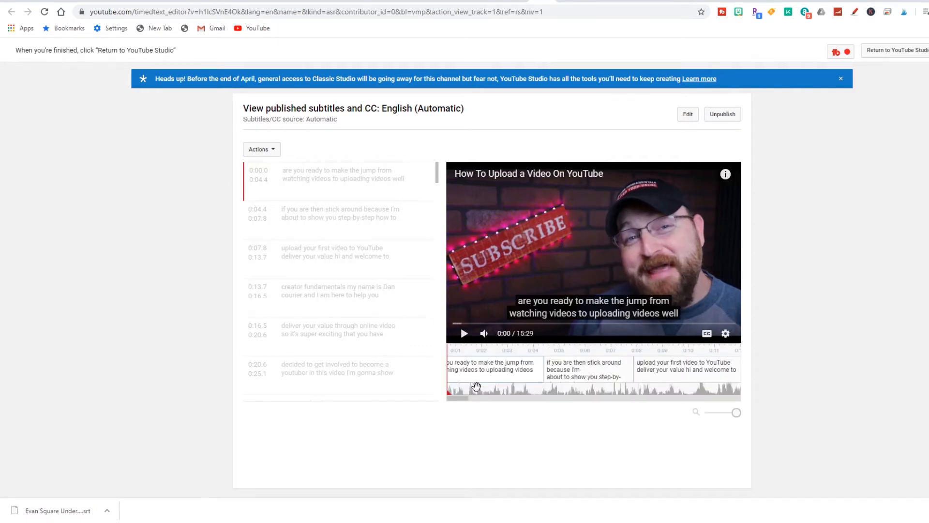
Look through the published automatic captions along the video timeline and in the caption list.
left_click_drag(460, 398, 485, 400)
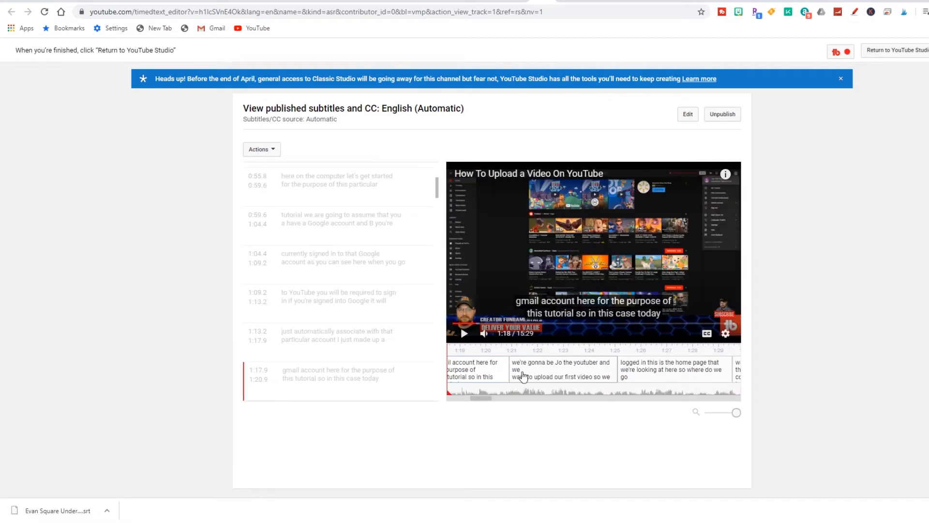
scroll(356, 269, "down", 15)
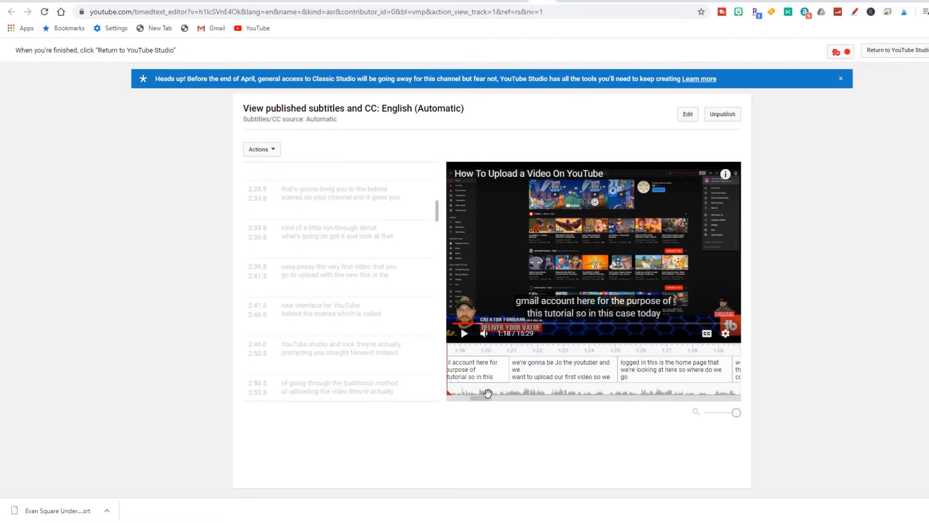
left_click_drag(484, 399, 669, 405)
Make the English captions editable and place the cursor in the 0:04.4 and 0:07.8 caption lines.
left_click(689, 116)
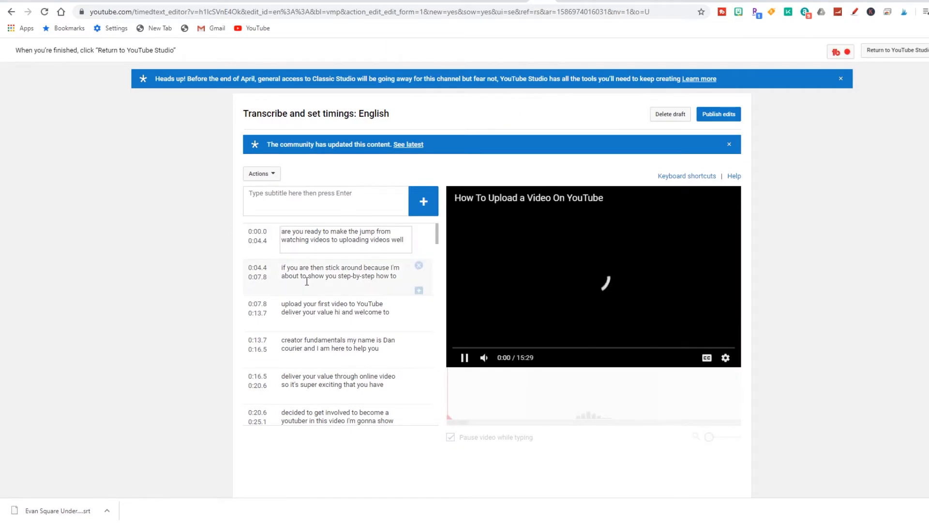
left_click(324, 272)
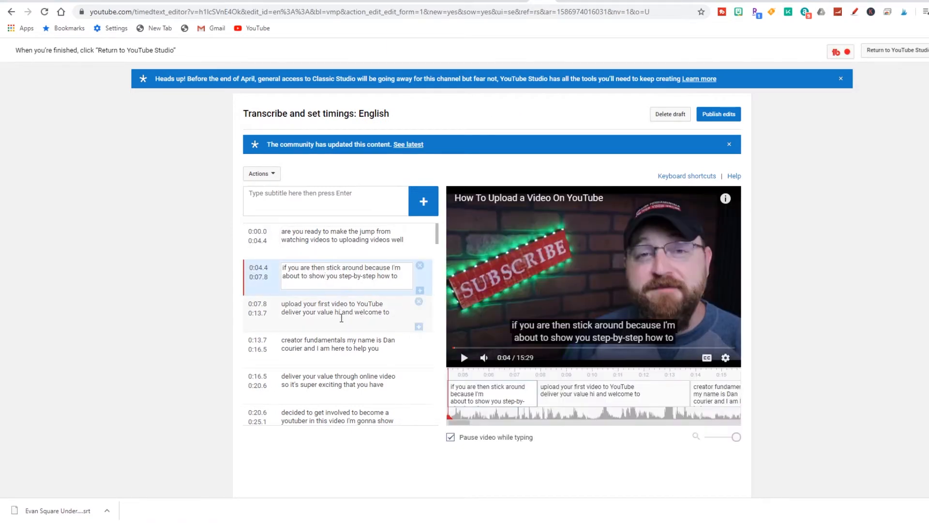
left_click(342, 315)
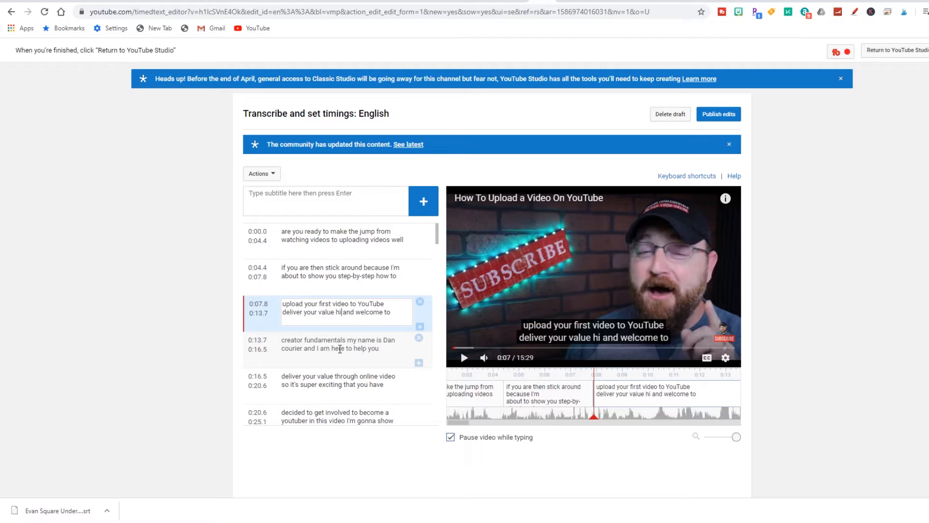
Examine the full caption transcript down to its end and select the line starting at 15:24.7.
scroll(339, 347, "down", 10)
scroll(331, 345, "down", 15)
scroll(331, 344, "down", 8)
scroll(330, 345, "down", 20)
scroll(326, 354, "down", 10)
scroll(324, 357, "down", 20)
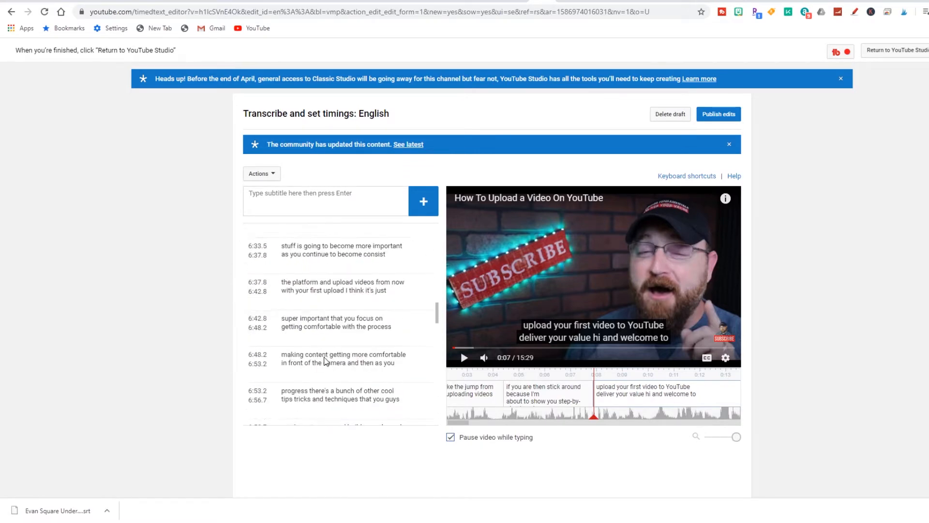
scroll(325, 359, "down", 10)
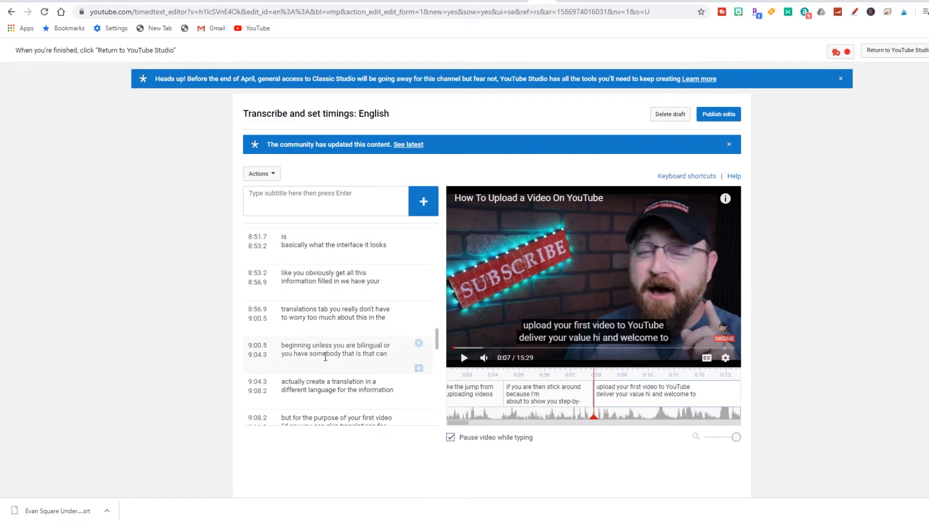
scroll(325, 357, "up", 3)
scroll(329, 359, "down", 20)
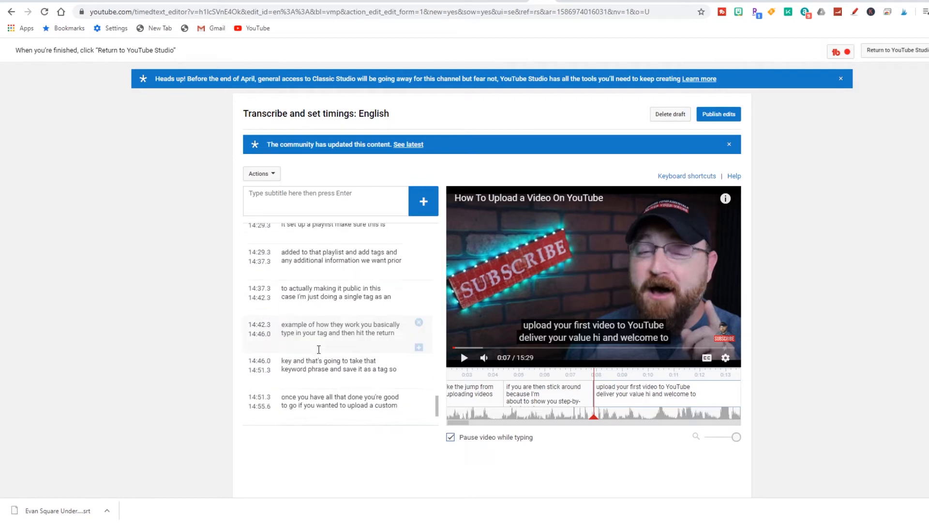
scroll(317, 351, "down", 3)
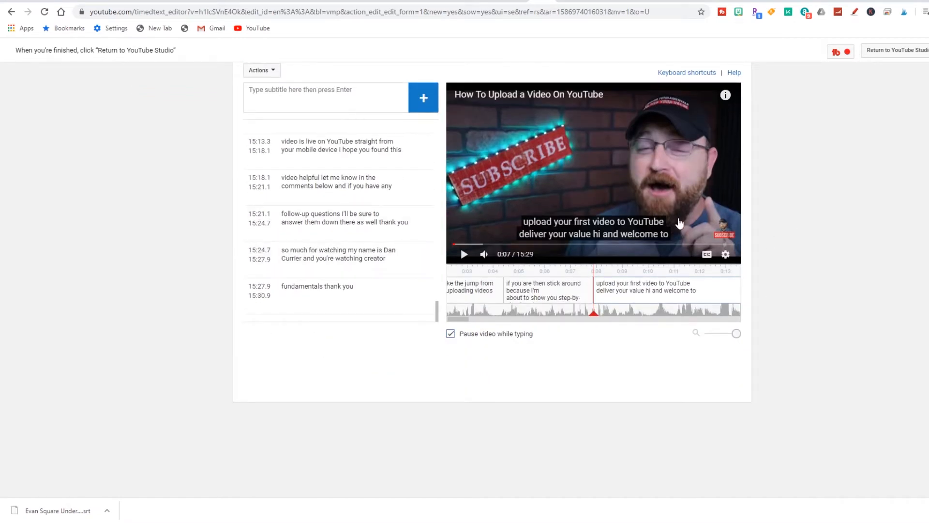
left_click(368, 257)
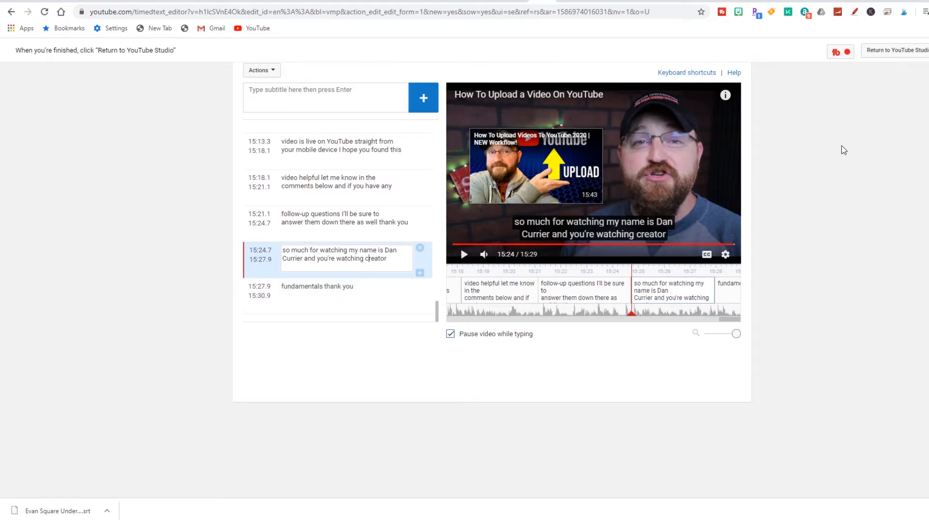
Return to the channel's video list in YouTube Studio and download the "How To Upload a Video On YouTube" video file.
scroll(594, 95, "up", 3)
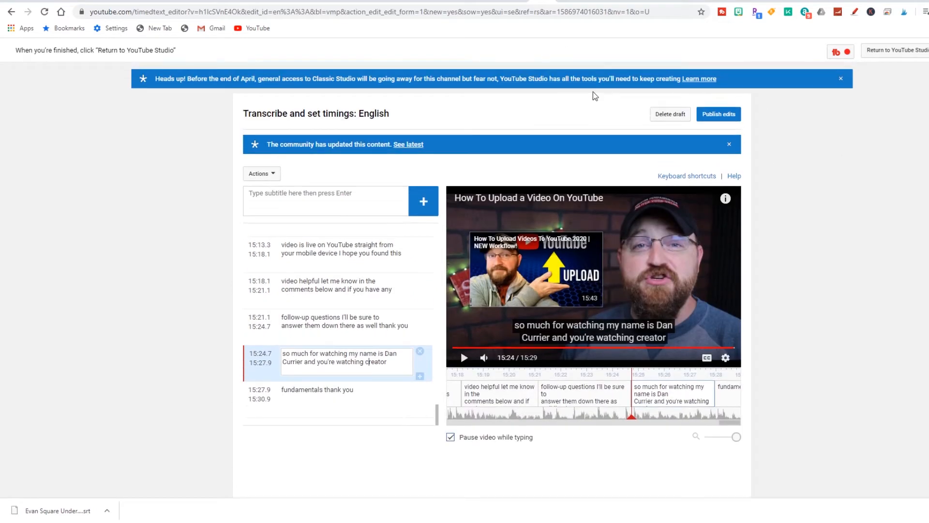
left_click(893, 51)
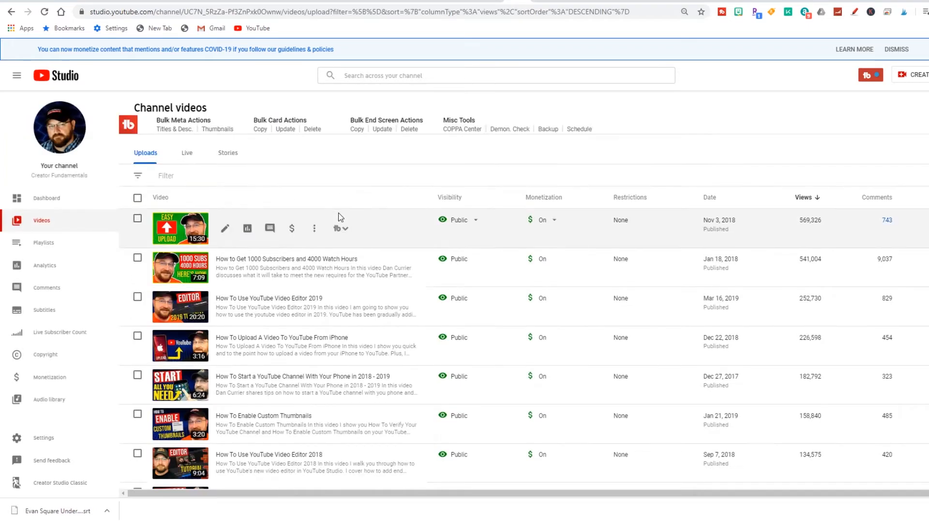
left_click(315, 231)
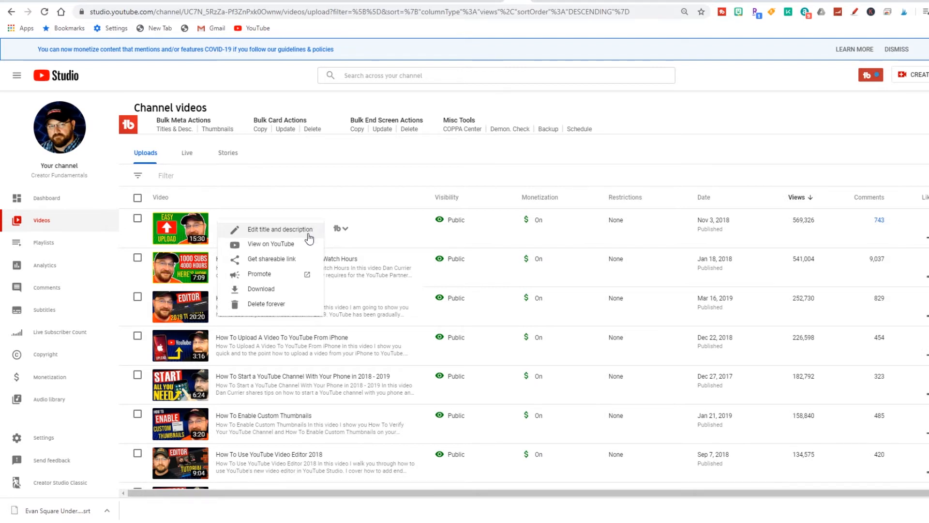
left_click(260, 290)
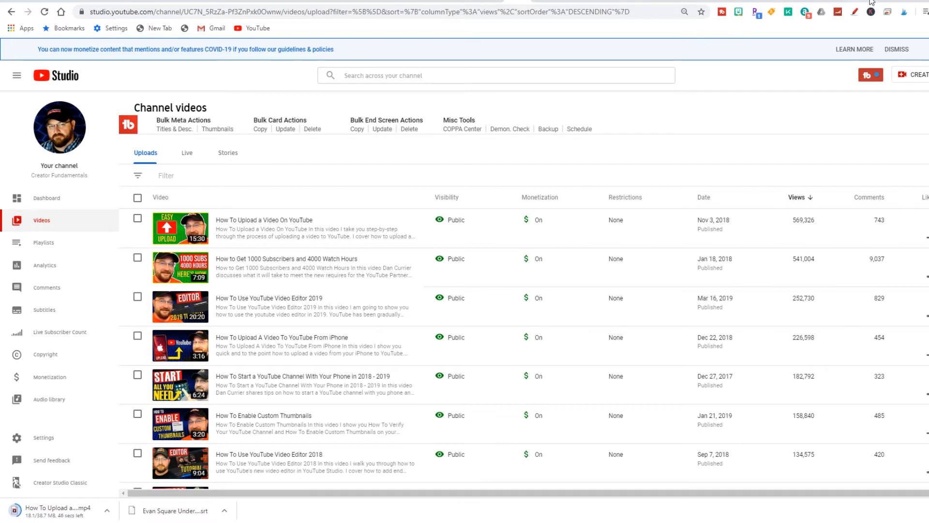
Open rev.com in a new browser tab and start an order for its closed captions service.
key("ctrl+t")
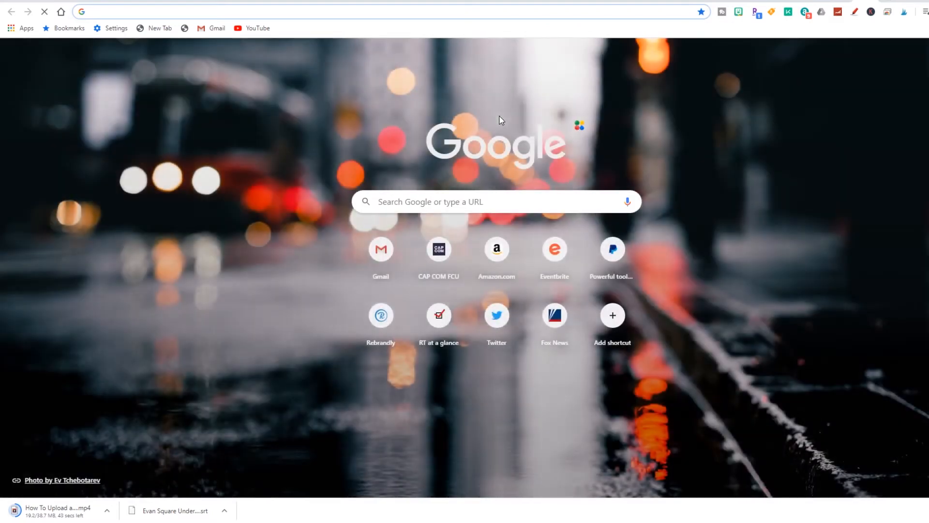
type("rev.com")
key("Return")
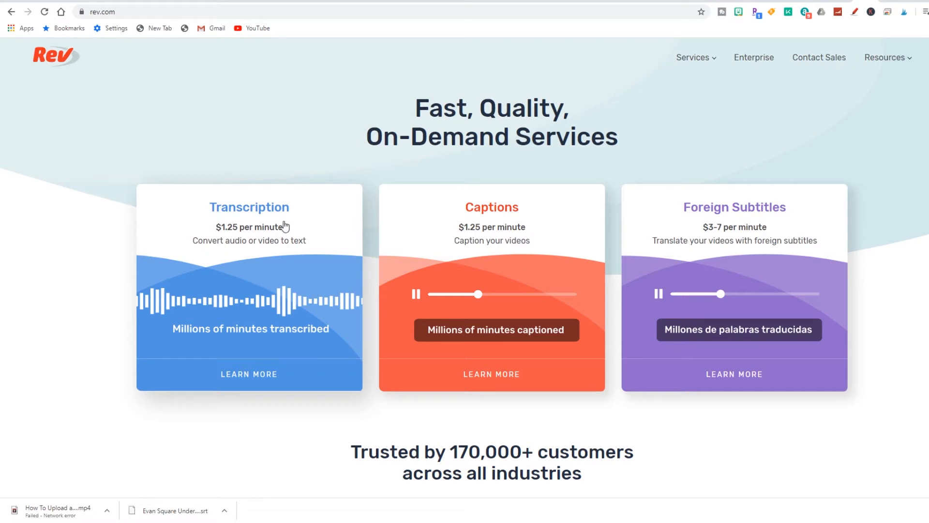
left_click(579, 231)
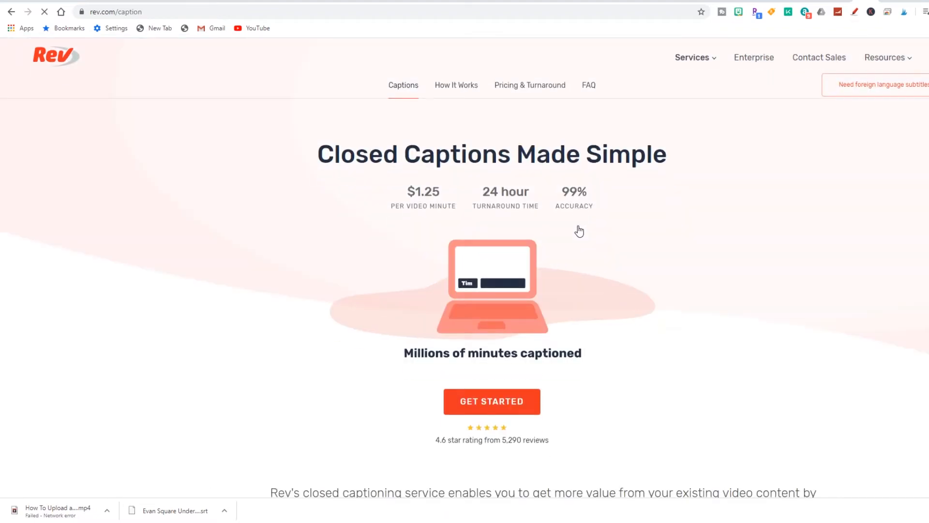
left_click(506, 408)
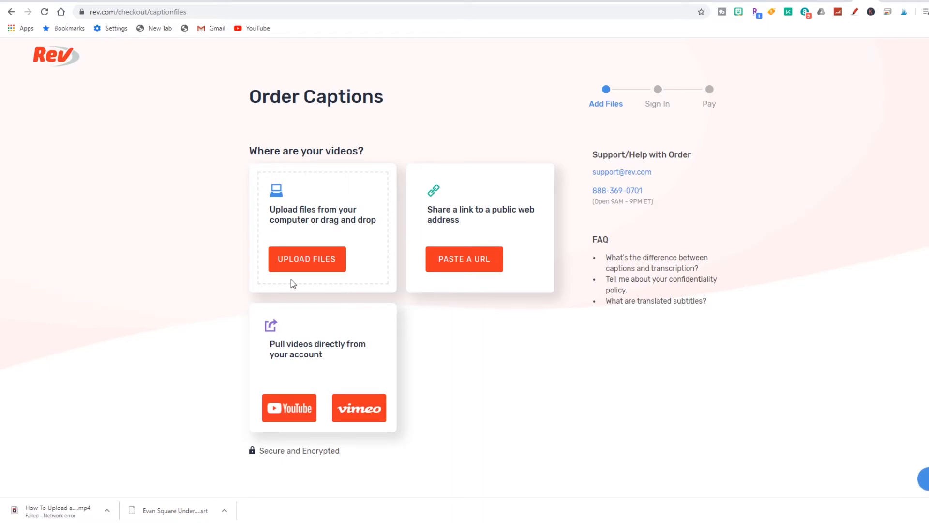
Upload "How To Upload a Video On YouTube.mp4" from the computer to the captions order.
left_click(301, 266)
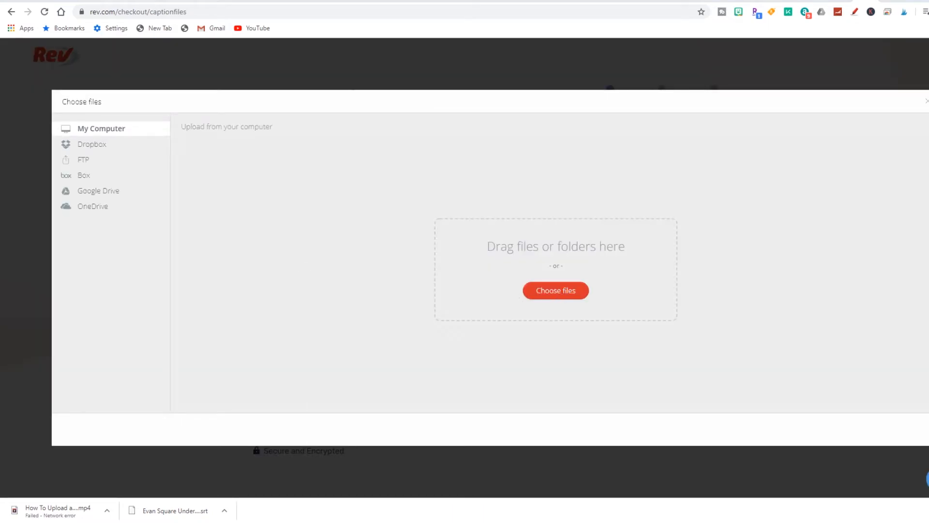
left_click(544, 294)
left_click(612, 341)
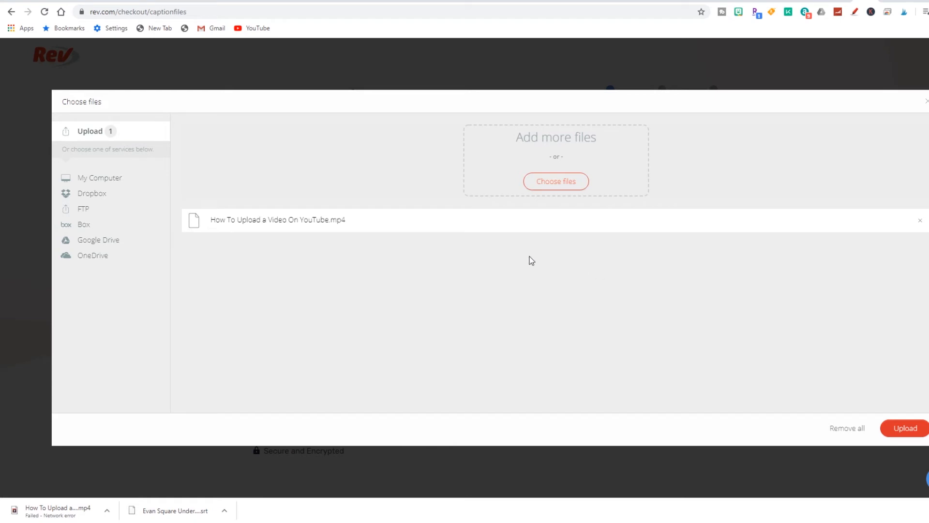
left_click(904, 428)
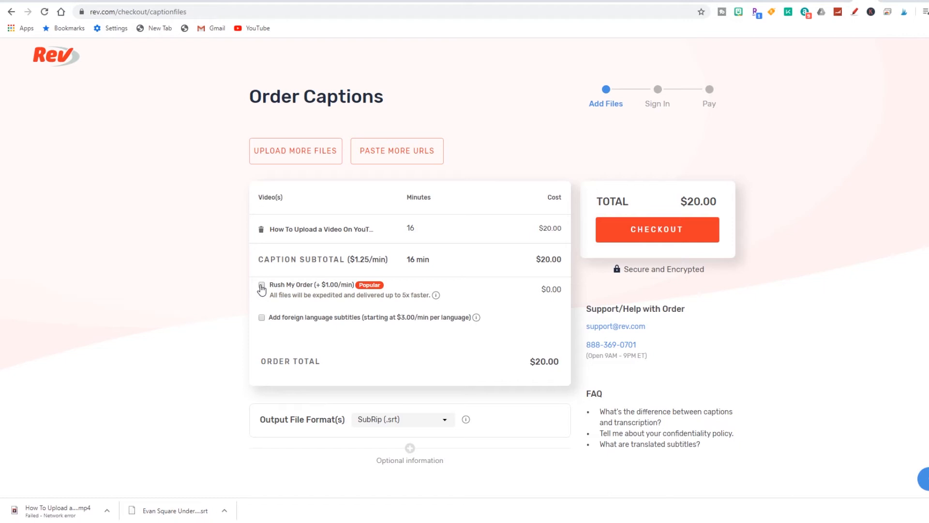
Proceed to checkout without the rush or foreign subtitle options and review the account creation form.
left_click(689, 235)
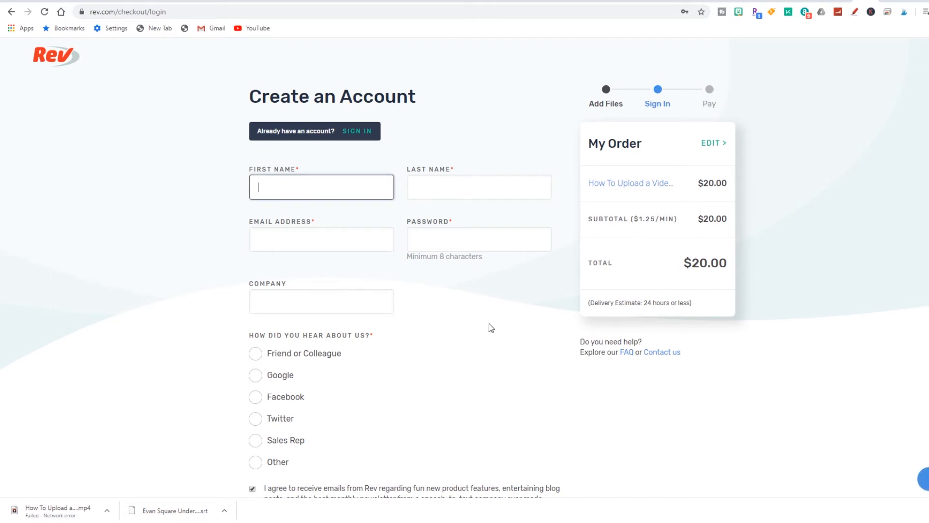
scroll(491, 324, "down", 2)
scroll(491, 328, "up", 1)
scroll(491, 328, "down", 1)
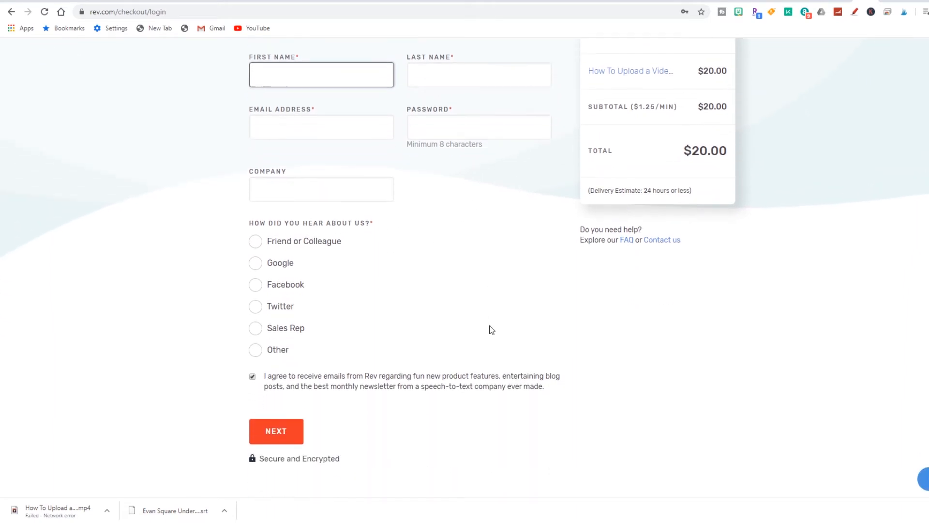
Sign in to the existing Rev account and place the captions order using the prepaid balance.
scroll(499, 333, "up", 1)
scroll(496, 333, "up", 2)
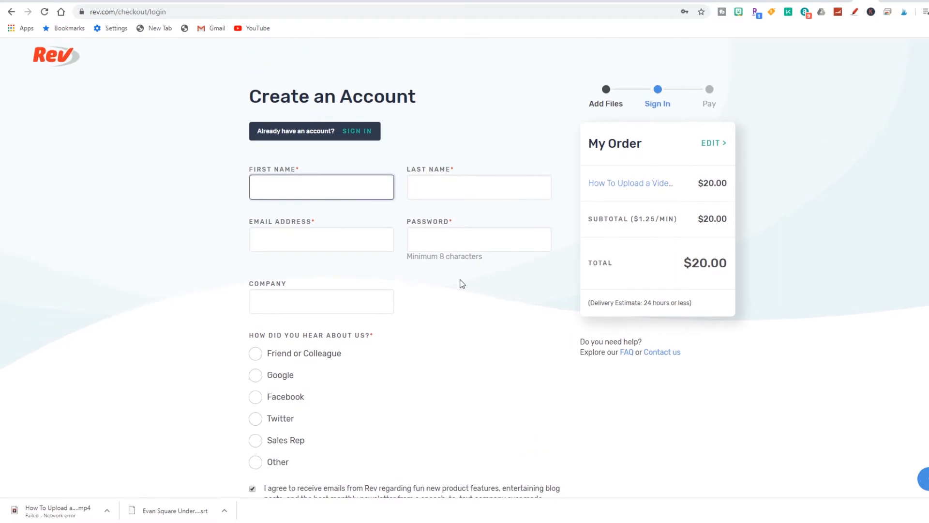
left_click(351, 135)
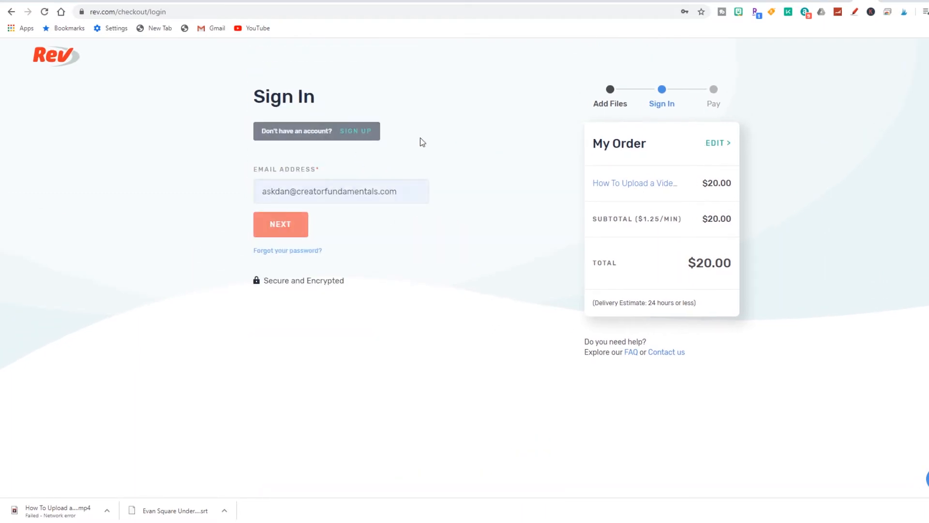
left_click(276, 226)
left_click(285, 293)
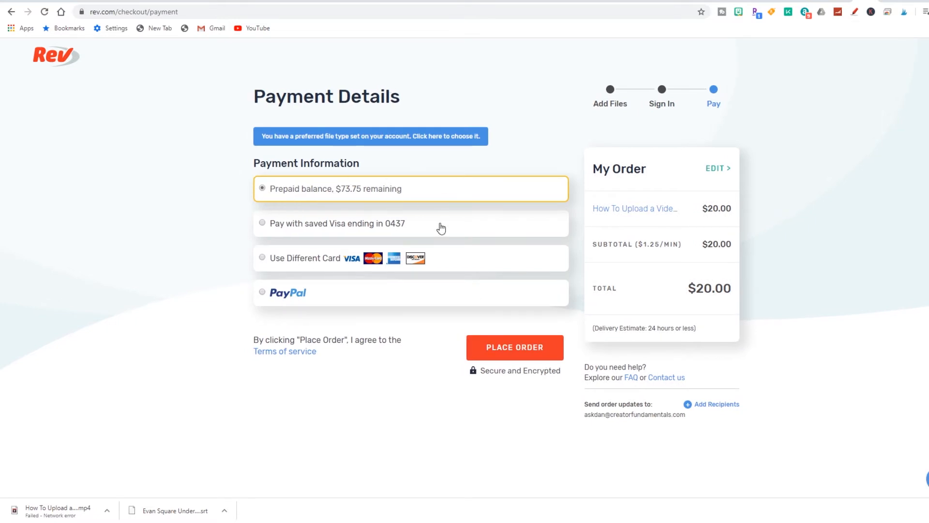
left_click(525, 347)
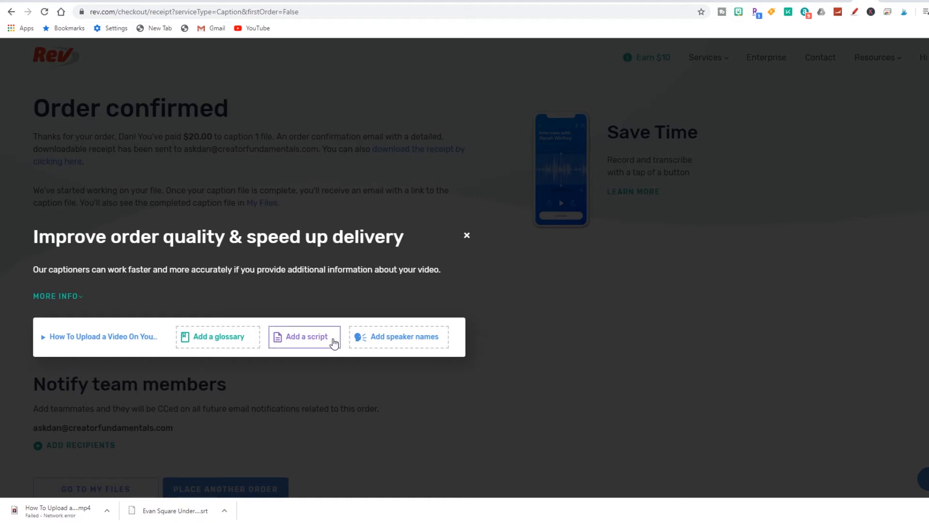
Add the speaker's full name to the captions order and apply it.
left_click(363, 337)
left_click(462, 155)
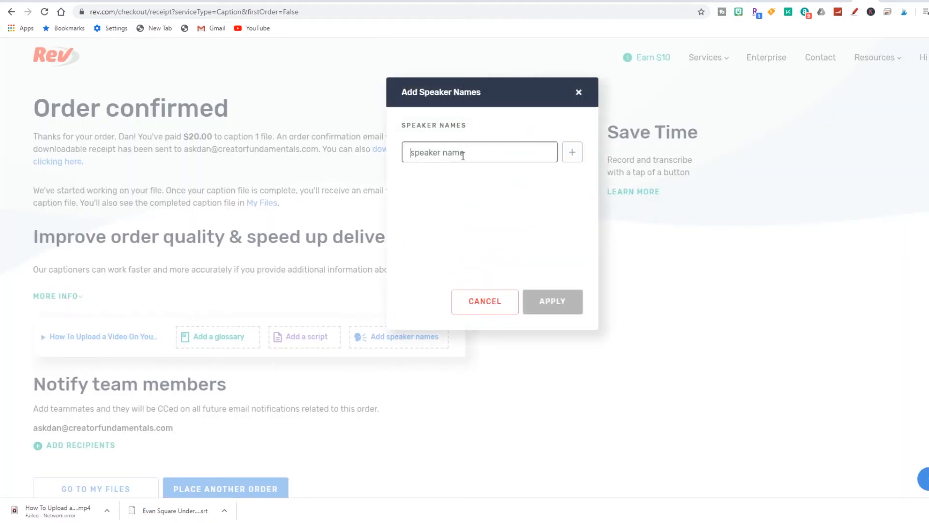
type("Dan Currier")
left_click(572, 152)
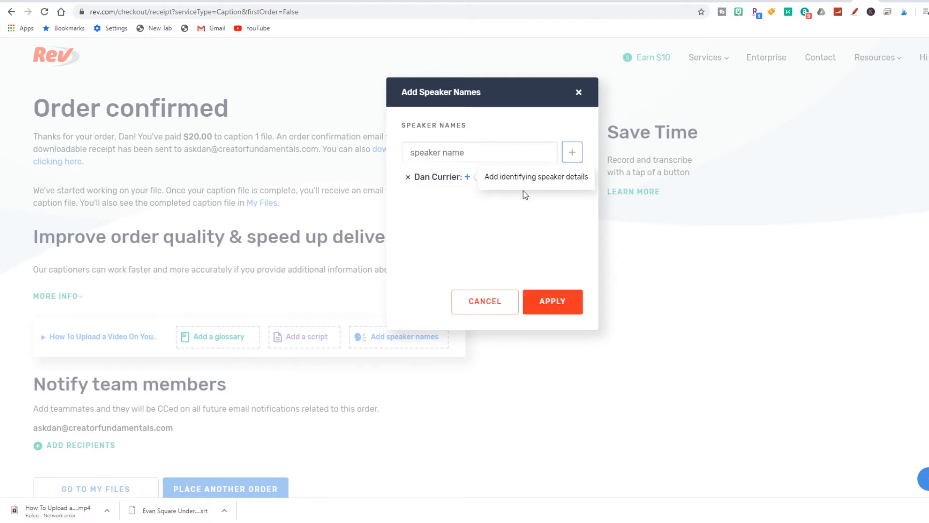
left_click(560, 305)
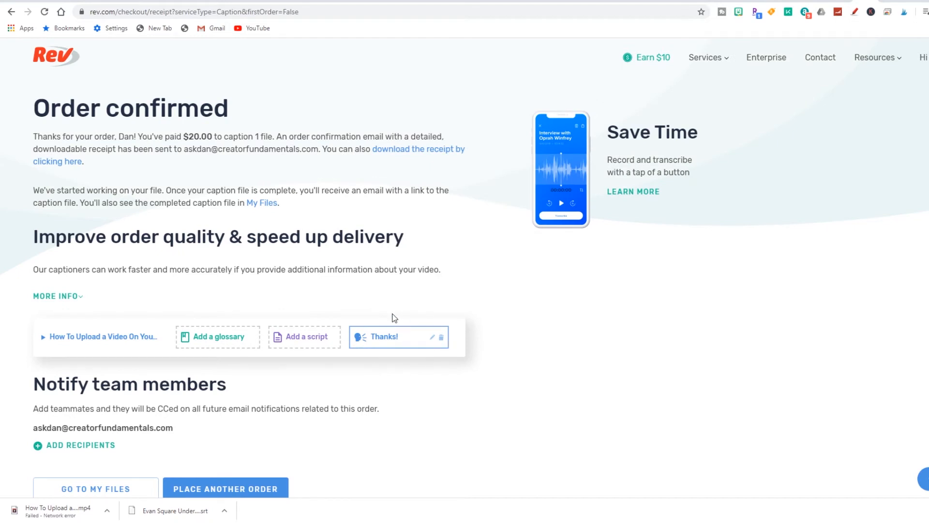
Inspect the glossary options for the captions order without adding one, and review the order confirmation page.
left_click(211, 342)
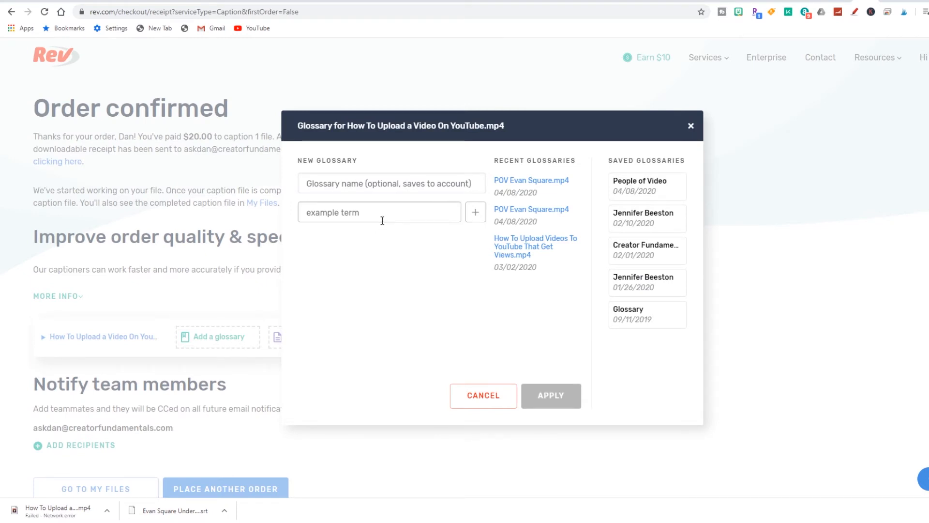
left_click(485, 392)
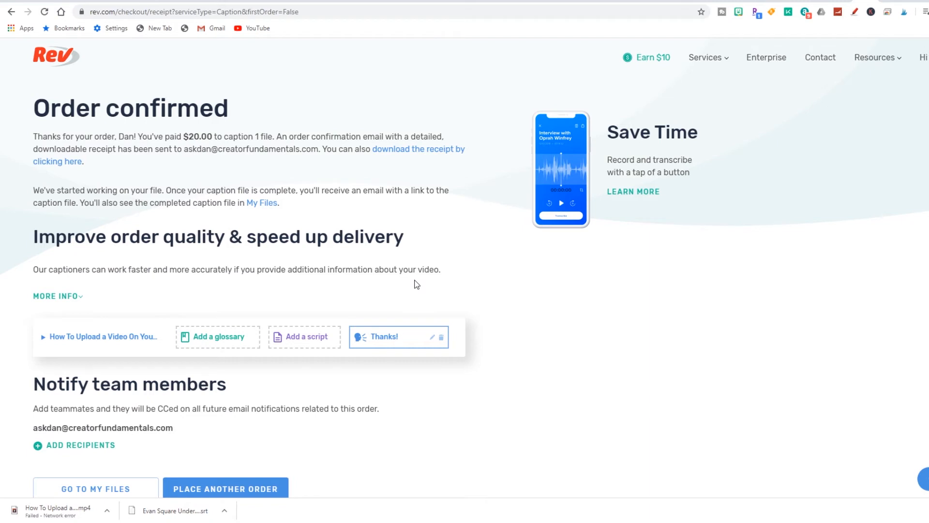
scroll(431, 290, "down", 1)
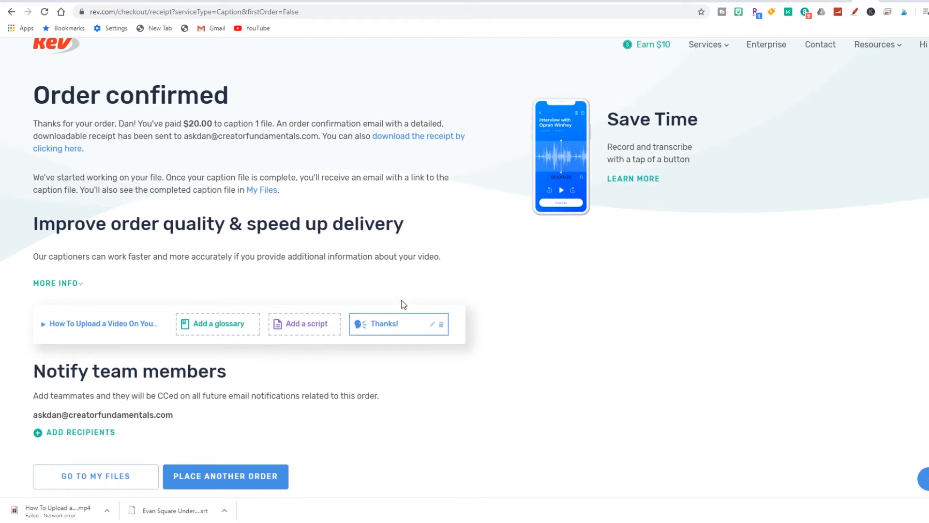
scroll(397, 292, "up", 1)
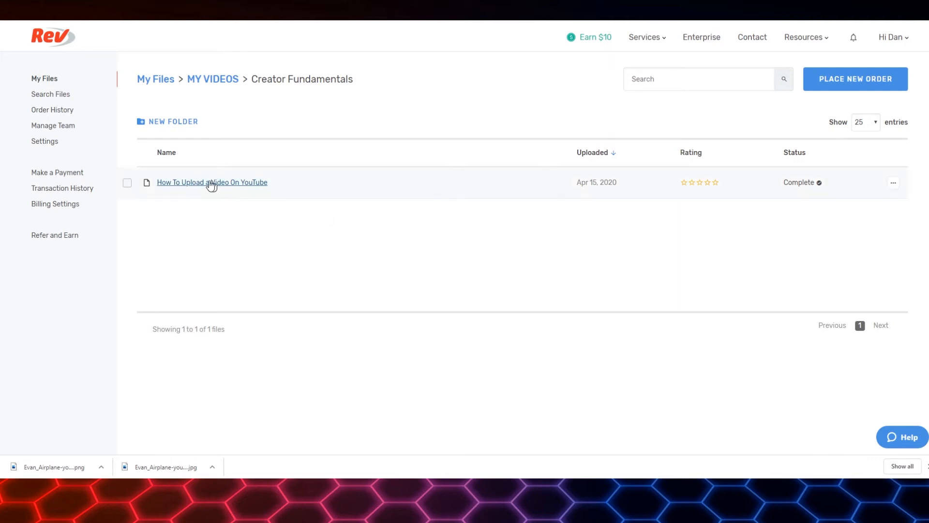
Download the completed captions for "How To Upload a Video On YouTube" in SubRip (.srt) format and dismiss the download dialog.
left_click(893, 184)
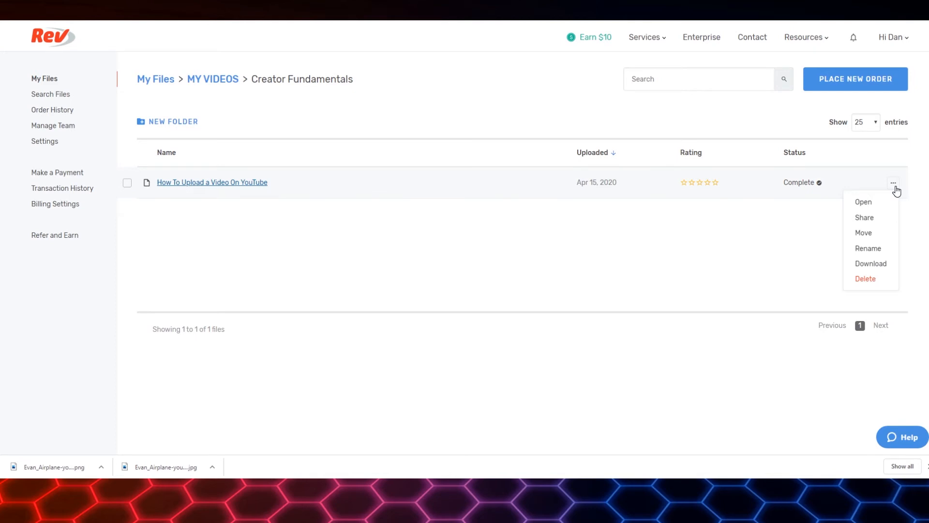
left_click(870, 265)
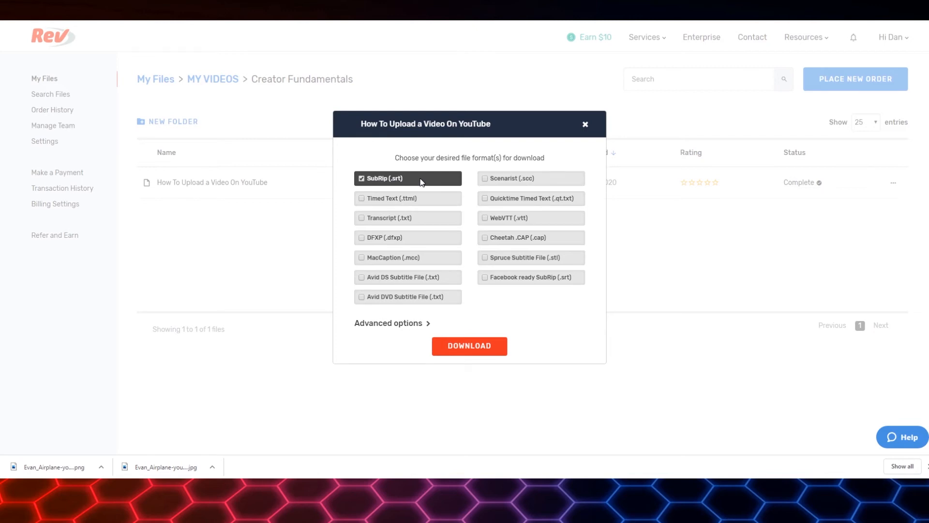
left_click(460, 346)
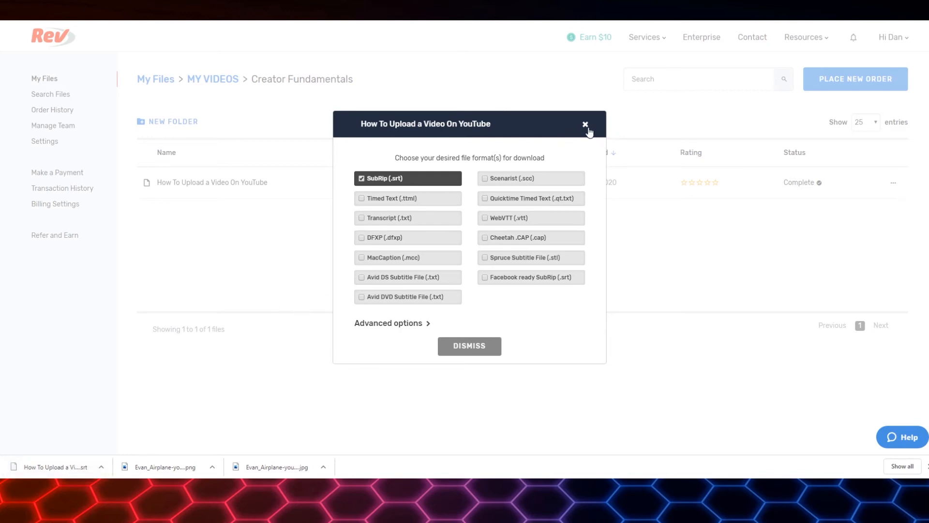
left_click(467, 345)
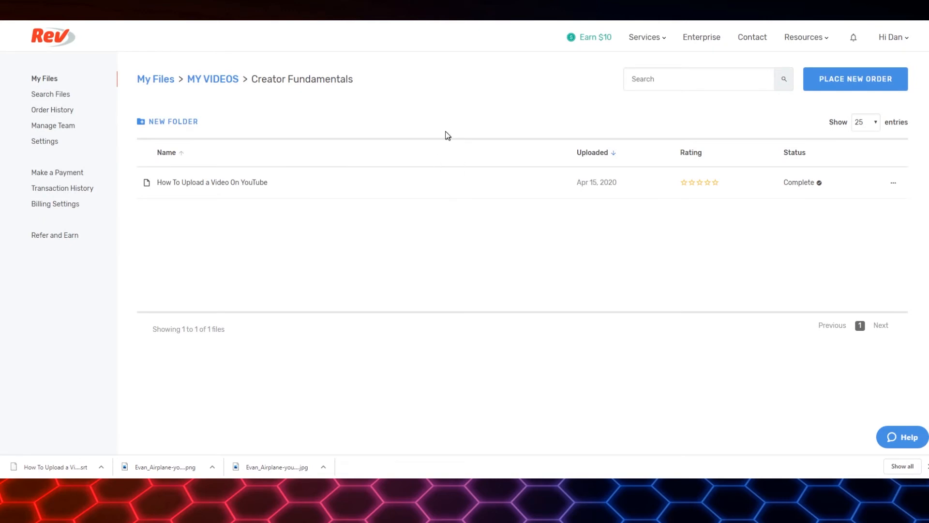
Switch to YouTube Studio, sort the channel videos by views and open the details of "How To Upload a Video On YouTube".
left_click(261, 10)
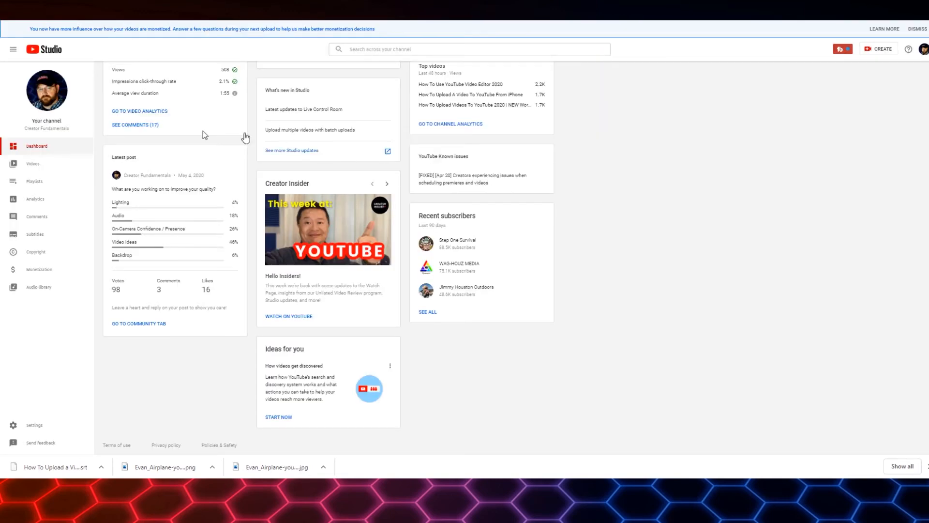
left_click(38, 164)
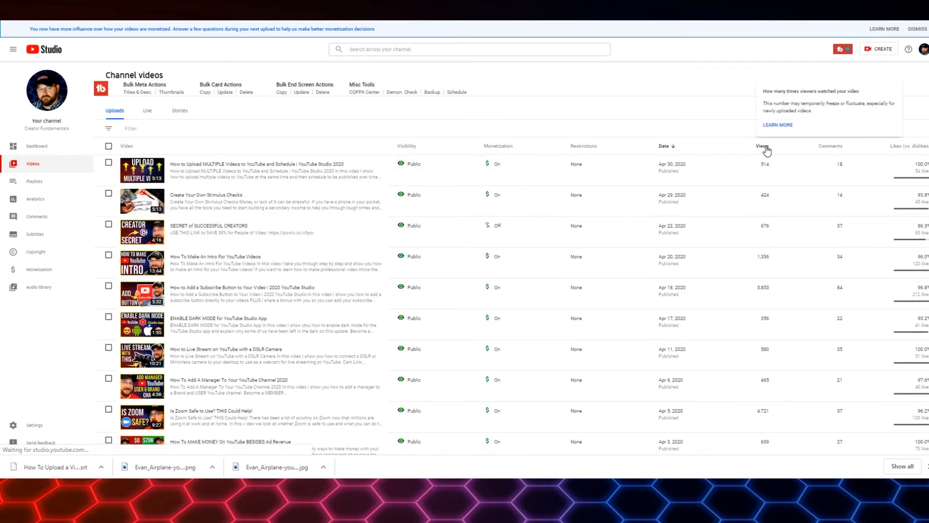
left_click(767, 144)
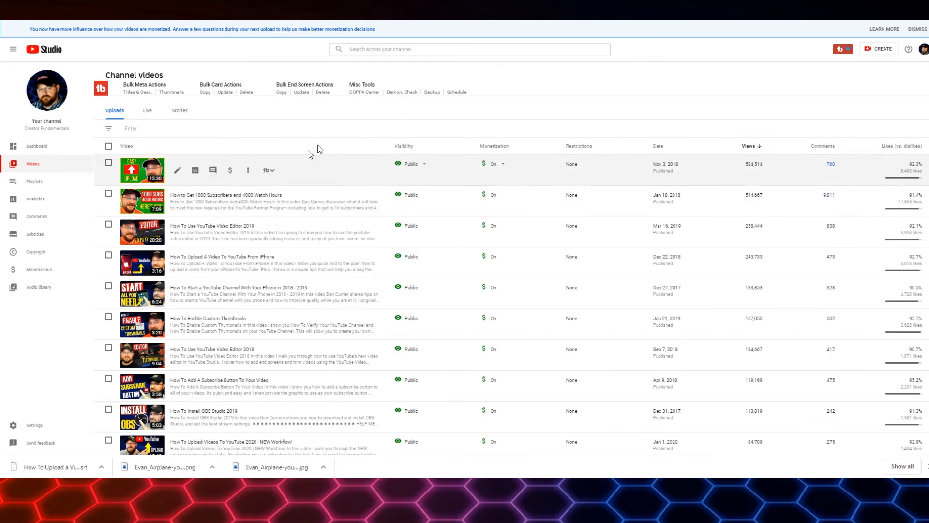
left_click(178, 178)
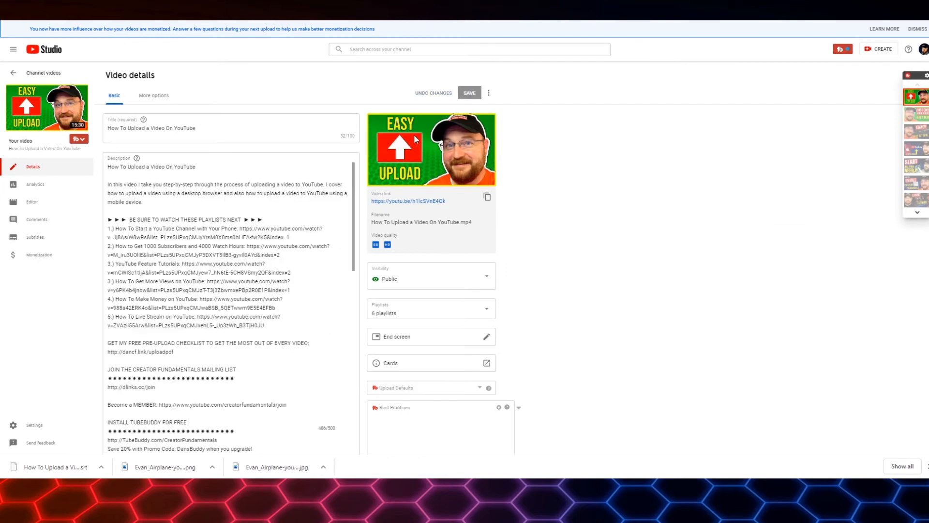
Delete the existing English subtitles from the video's additional details.
left_click(151, 97)
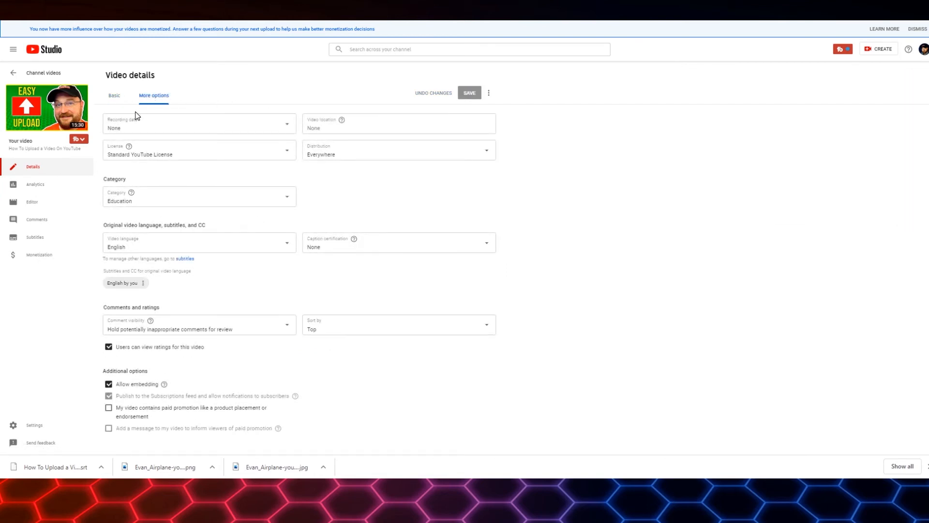
left_click(143, 286)
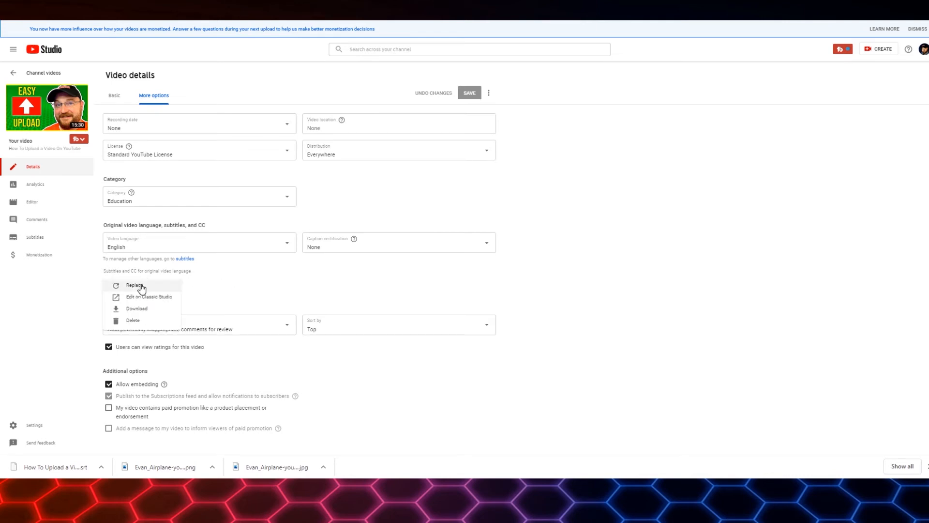
left_click(135, 321)
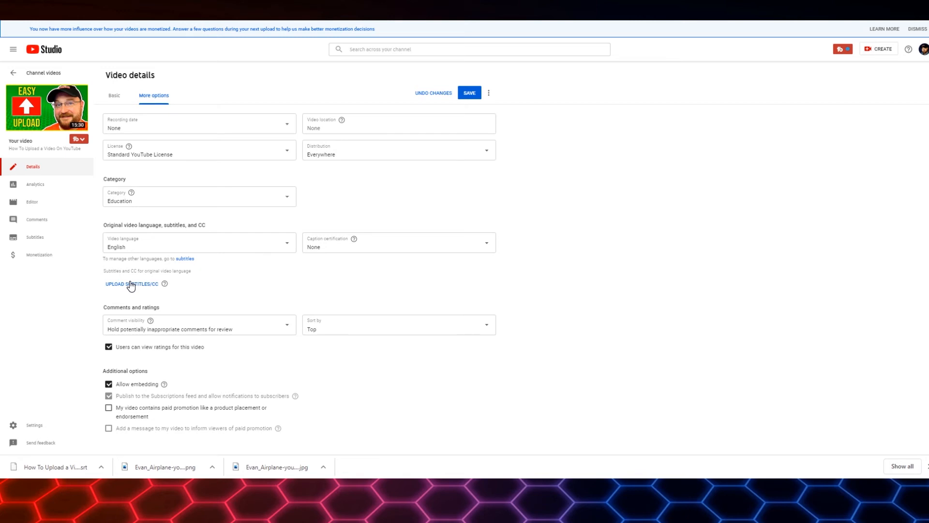
Upload "How To Upload a Video On YouTube (1).srt" as the video's subtitles with timing.
left_click(130, 284)
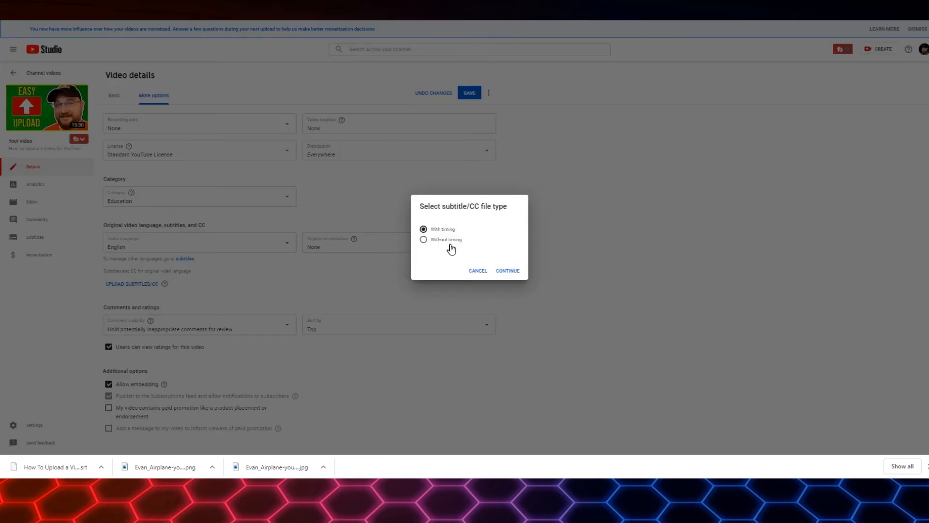
left_click(508, 272)
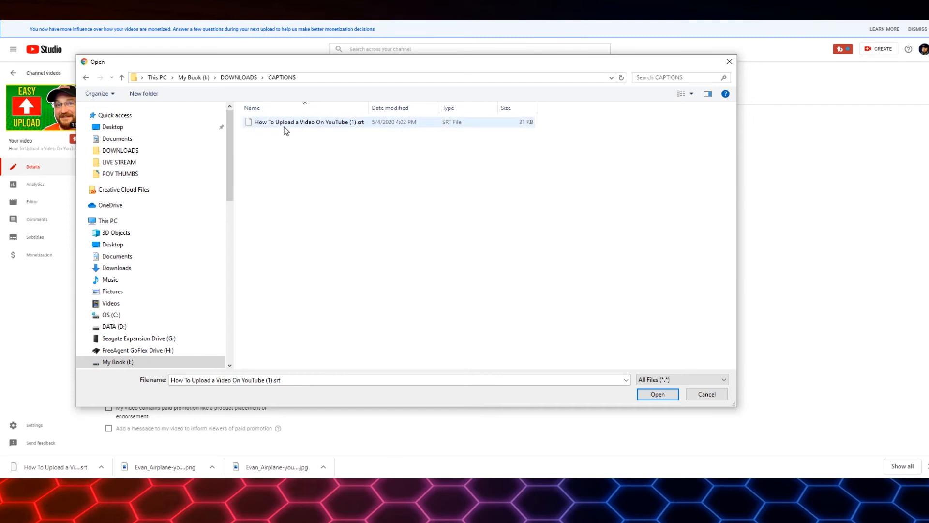
left_click(311, 123)
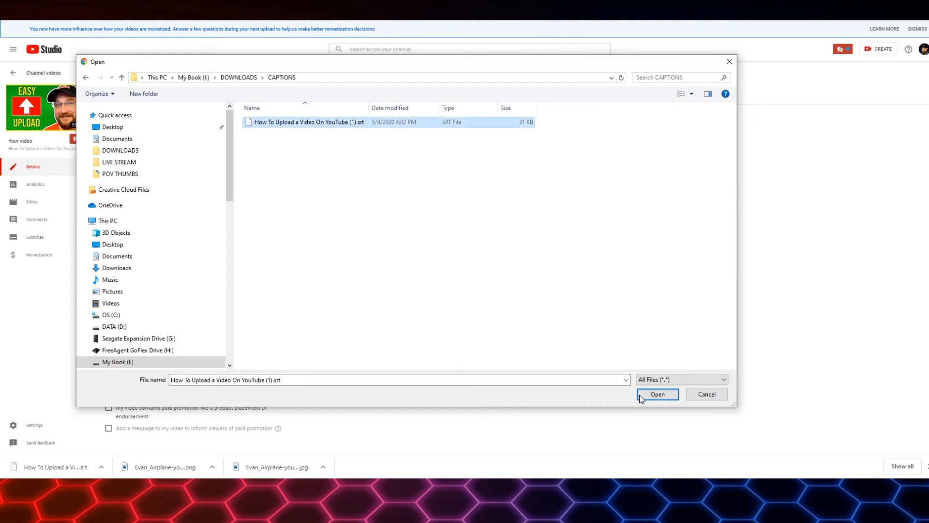
left_click(658, 394)
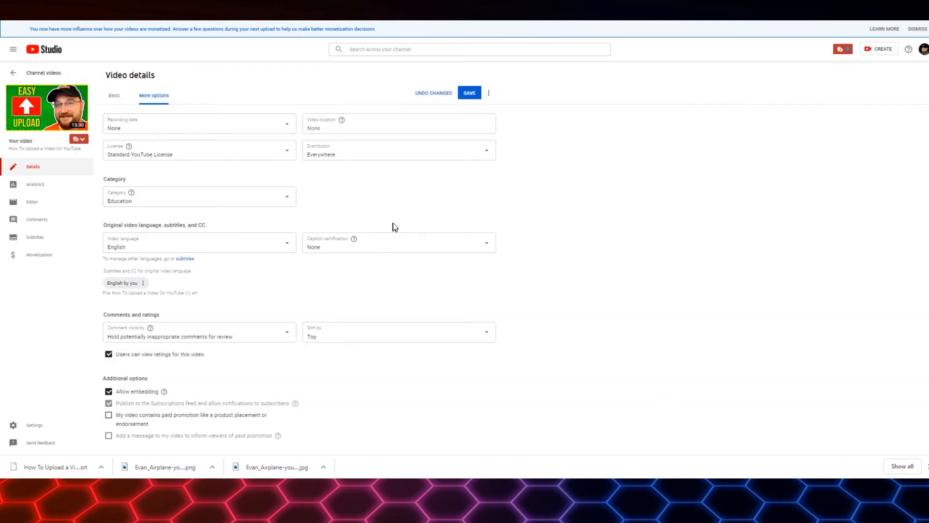
left_click(123, 286)
left_click(240, 296)
left_click(127, 283)
left_click(183, 282)
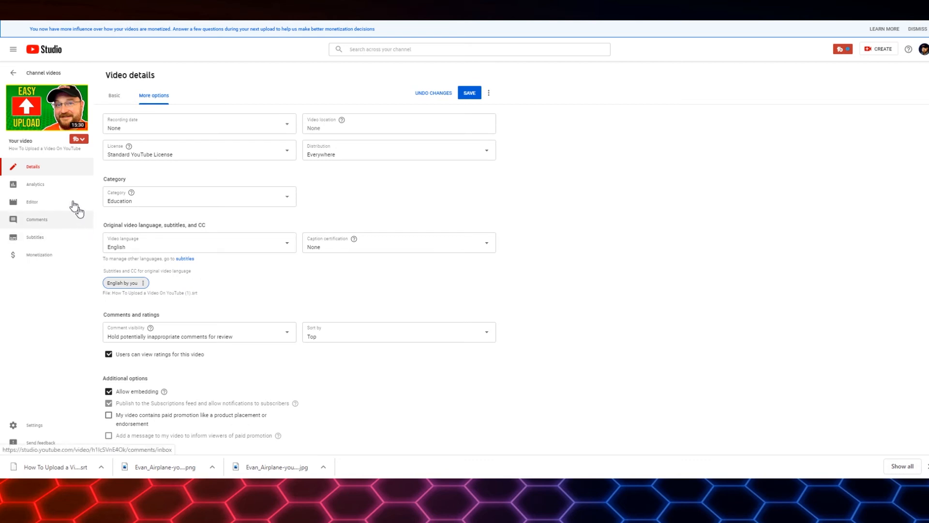
Open the video on YouTube and check its captions during playback and at about 5:06.
mouse_move(48, 119)
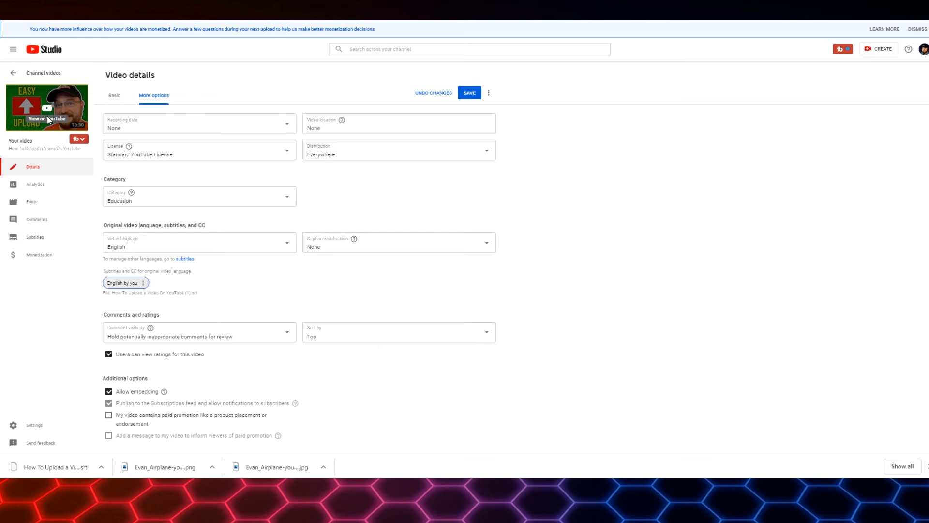
left_click(51, 110)
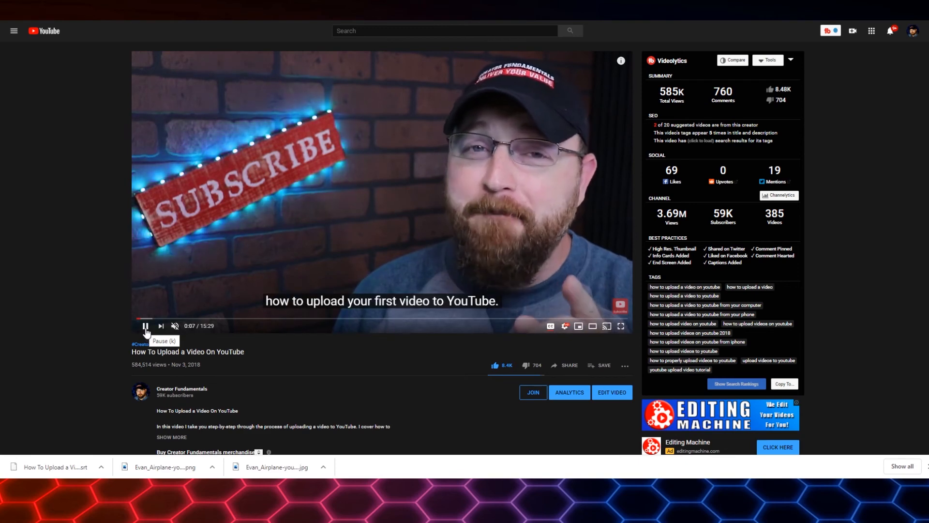
left_click(146, 331)
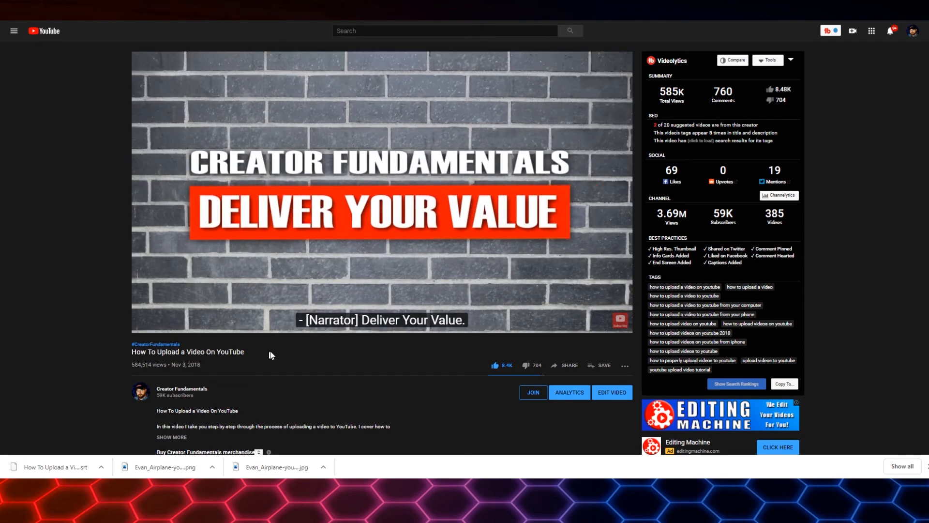
left_click(144, 326)
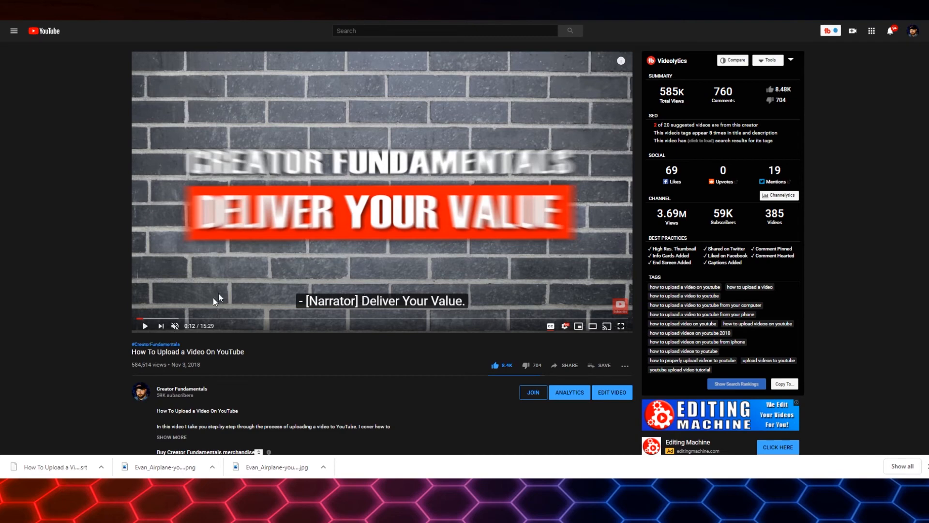
left_click(144, 326)
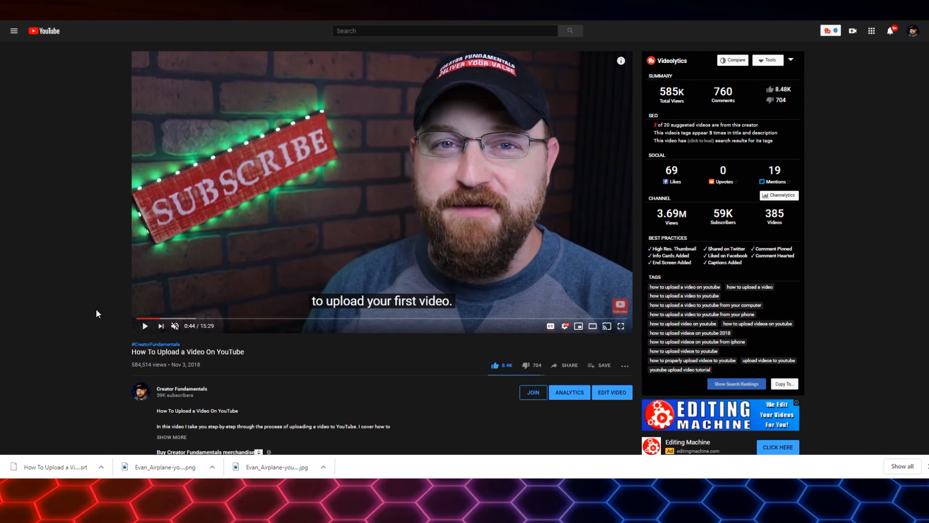
left_click(299, 318)
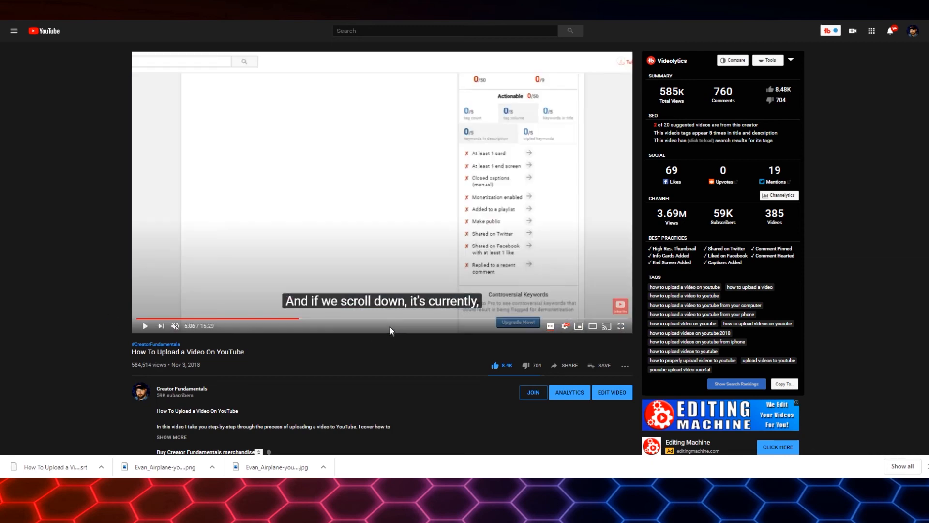